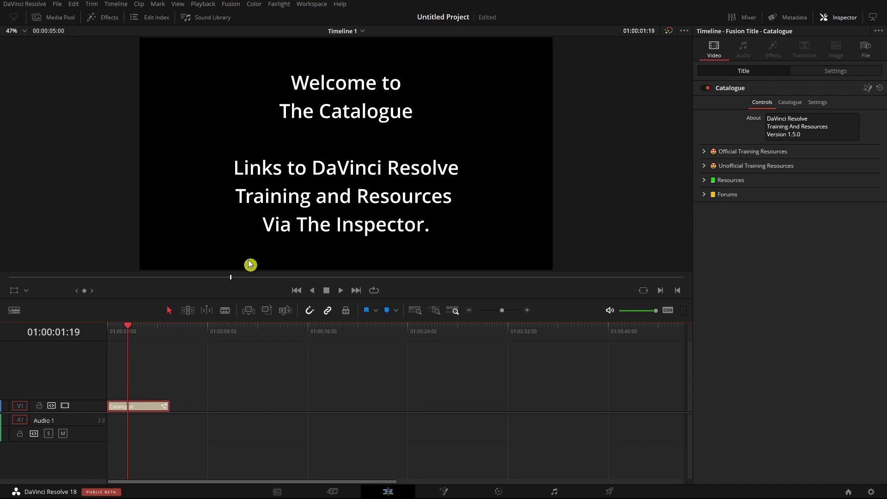
Show the #Favourites title bin in the Effects library, which holds only the Catalogue title.
click(109, 21)
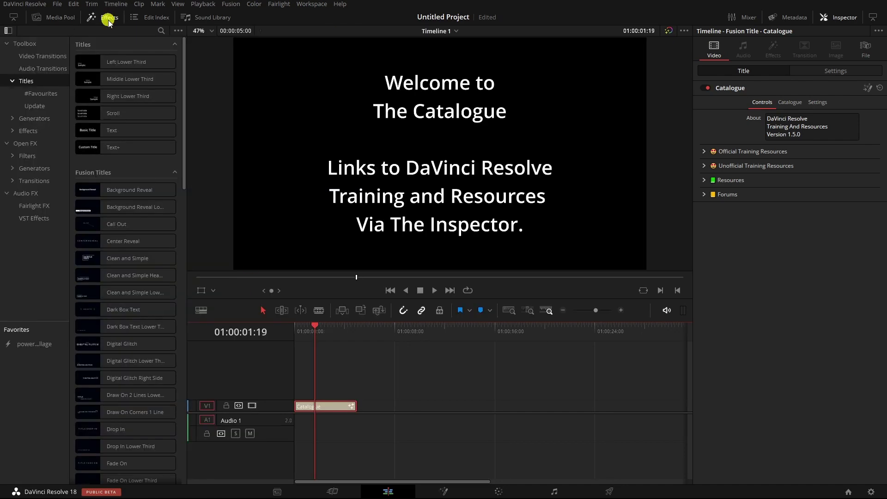
click(38, 94)
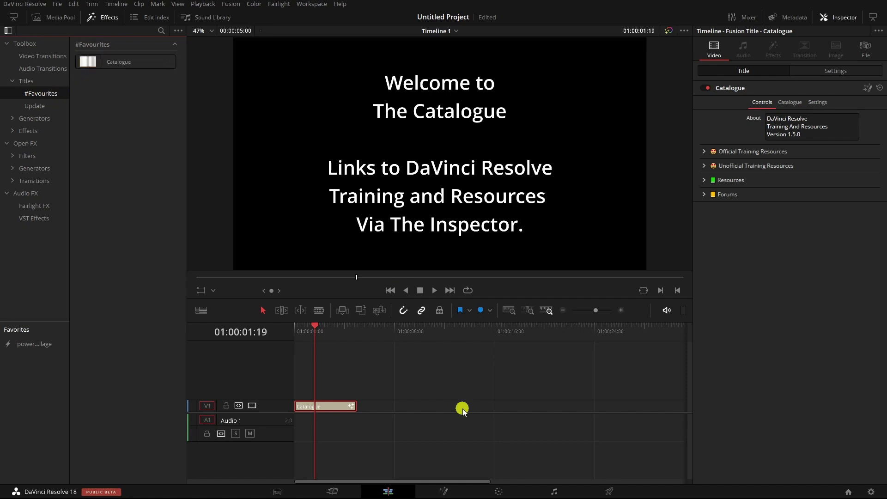
On the Fusion page, expand Templates > Edit > Titles in the Effects panel and select #Favourites.
click(448, 491)
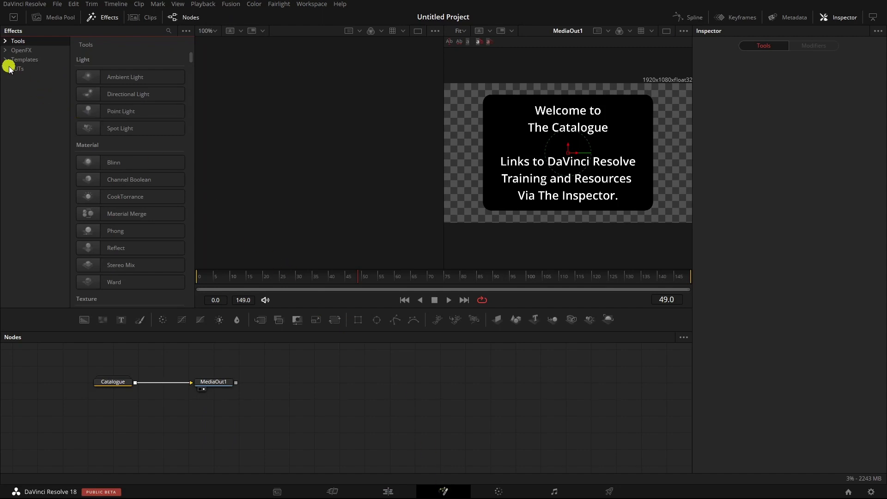
click(111, 21)
click(110, 19)
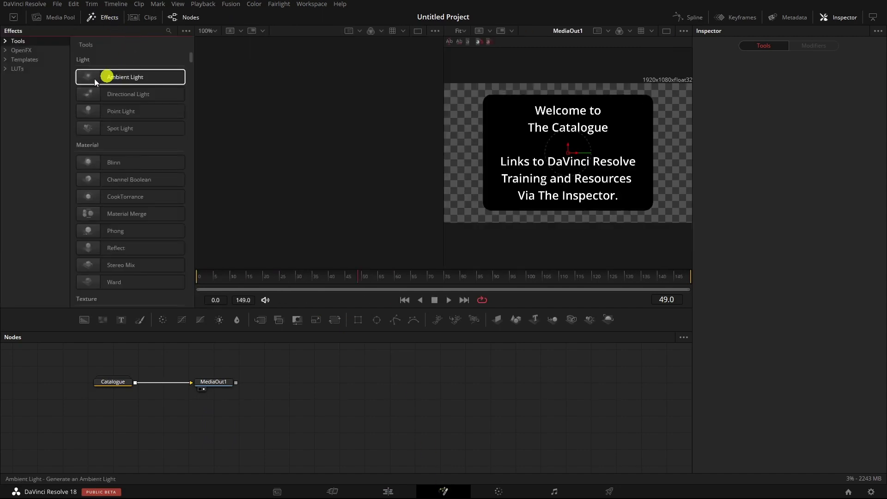
click(7, 59)
click(15, 68)
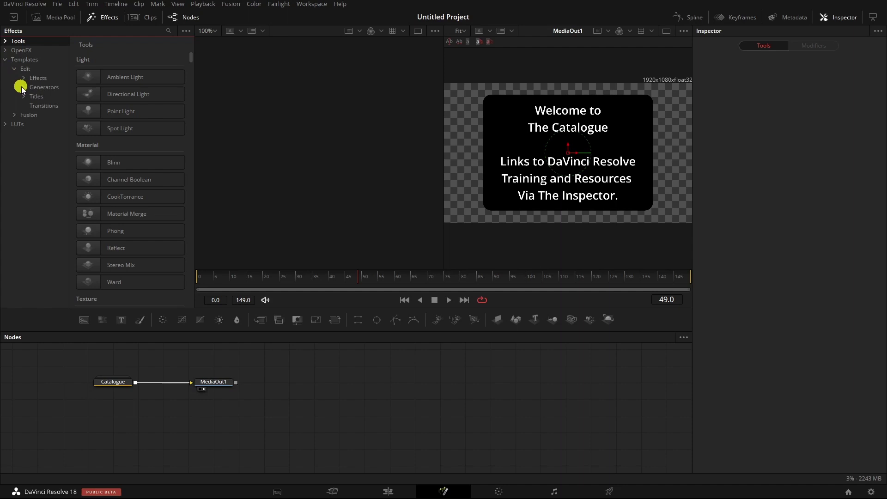
click(28, 97)
click(41, 106)
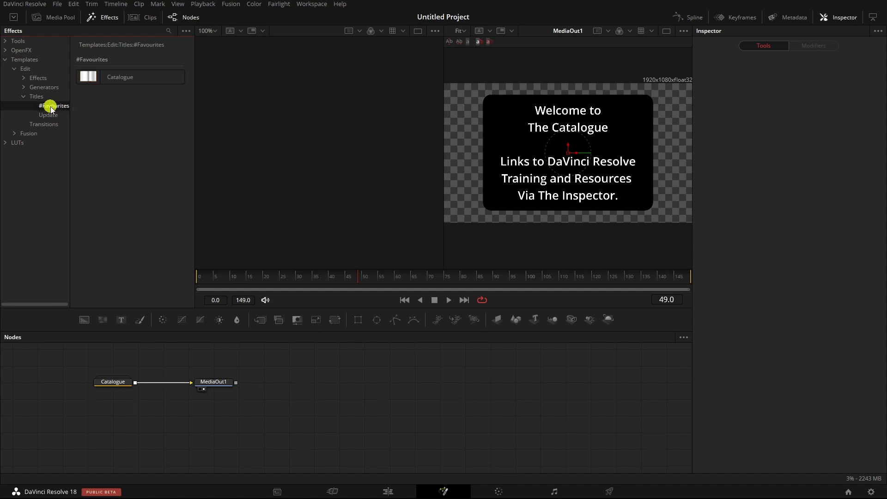
Reveal the #Favourites folder on disk with Show Folder, then go up to its parent Titles folder.
right_click(52, 109)
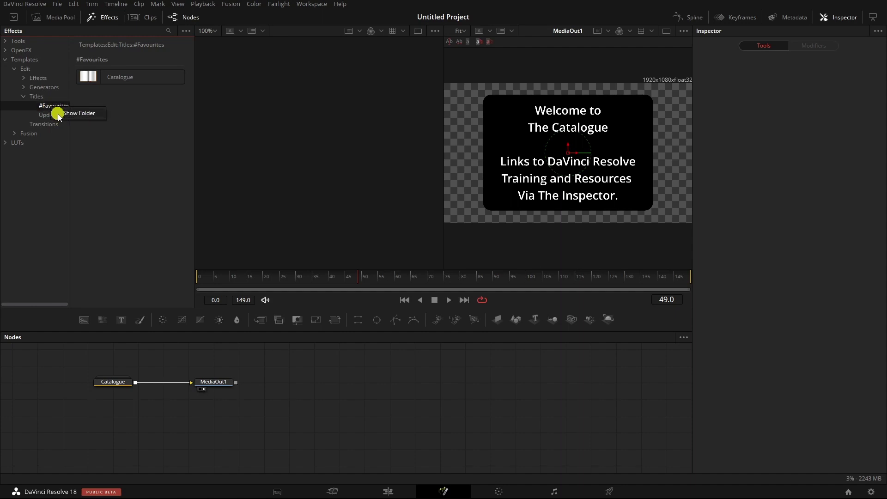
click(76, 114)
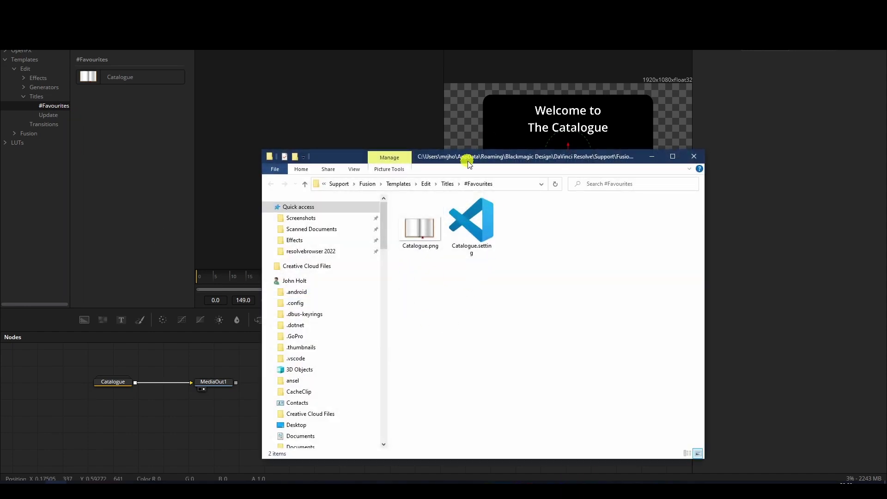
drag(467, 157, 455, 120)
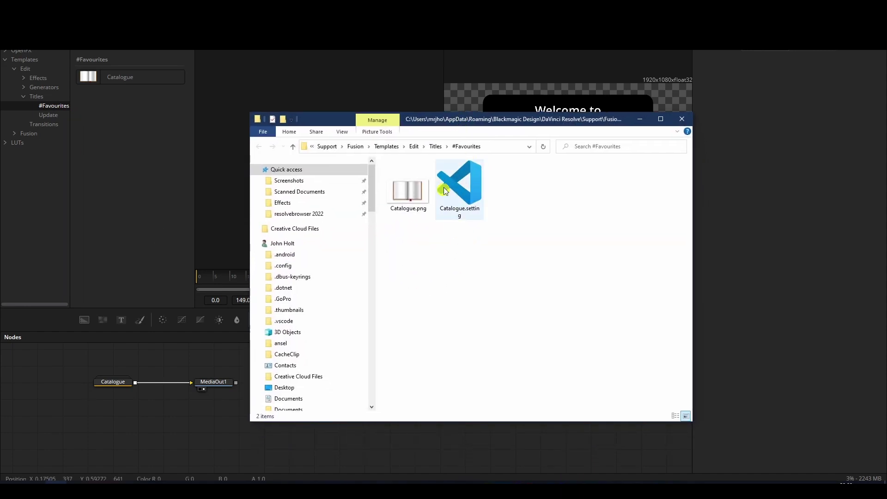
click(435, 146)
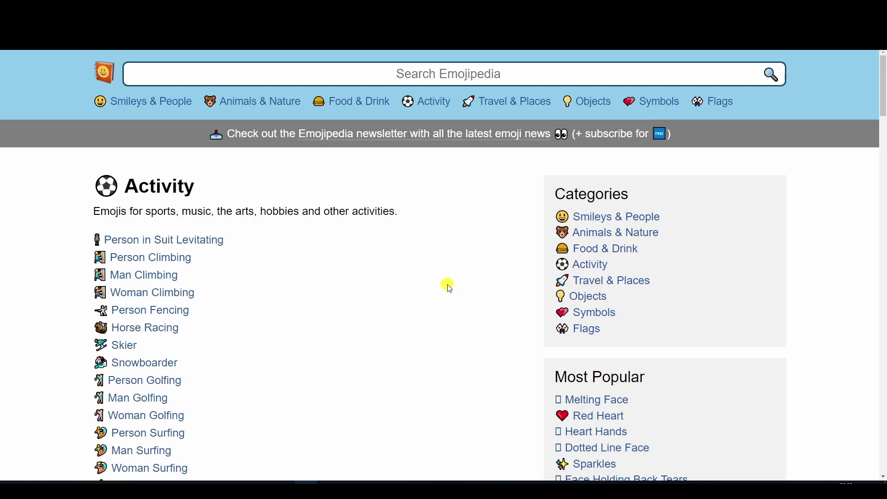
Copy the 1st Place Medal emoji from Emojipedia's Activity list.
scroll(450, 288, down, 10)
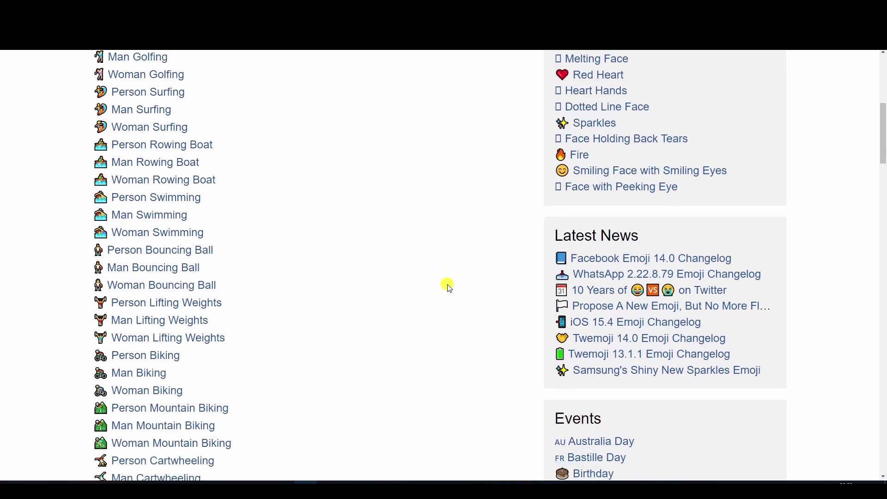
scroll(450, 288, down, 13)
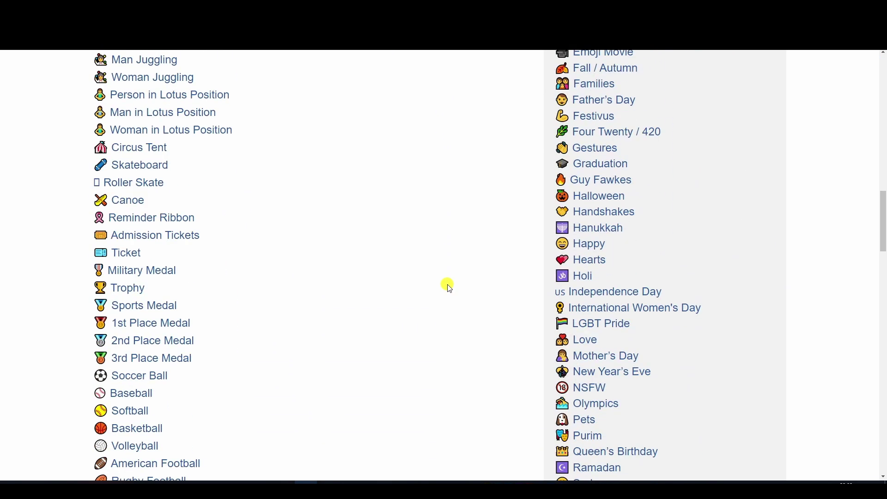
scroll(449, 288, up, 1)
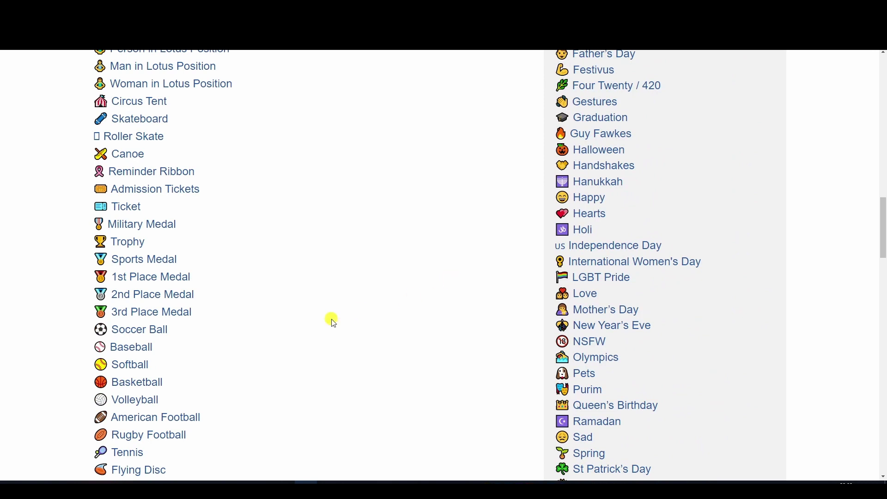
click(140, 277)
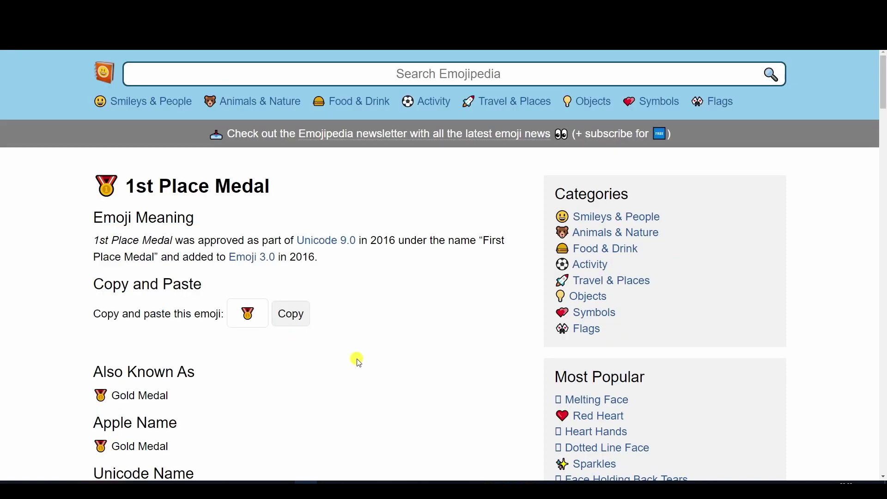
click(292, 319)
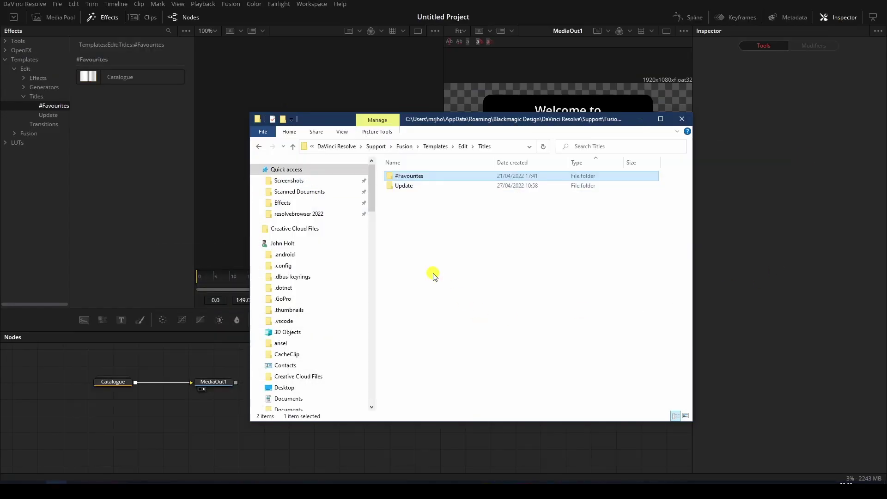
Rename the #Favourites folder to '# 🥇 Favourites' by pasting the medal emoji in.
click(398, 178)
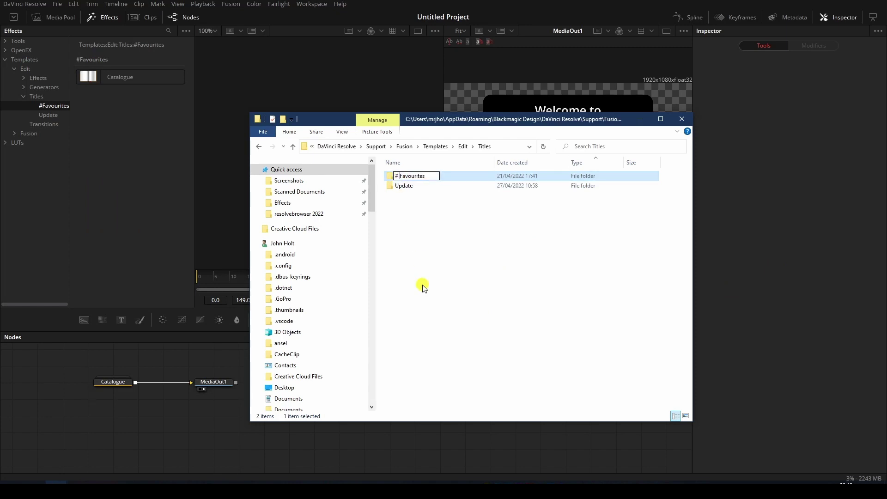
text(♥)
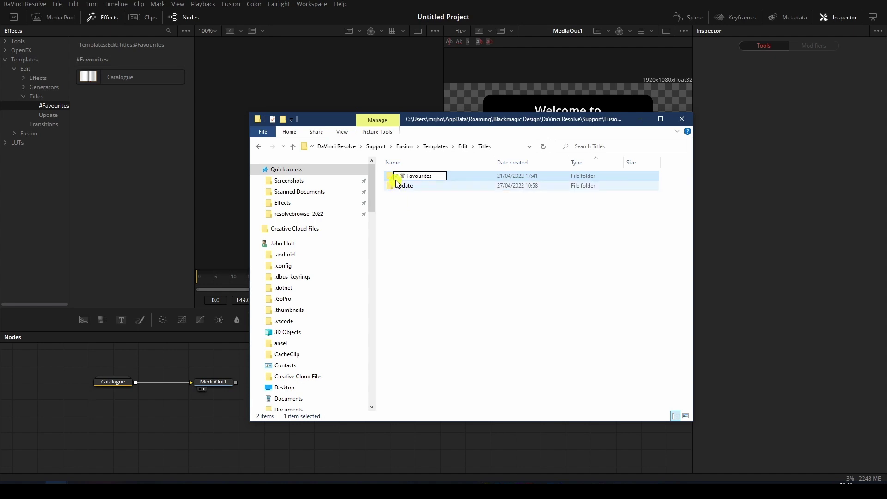
click(425, 287)
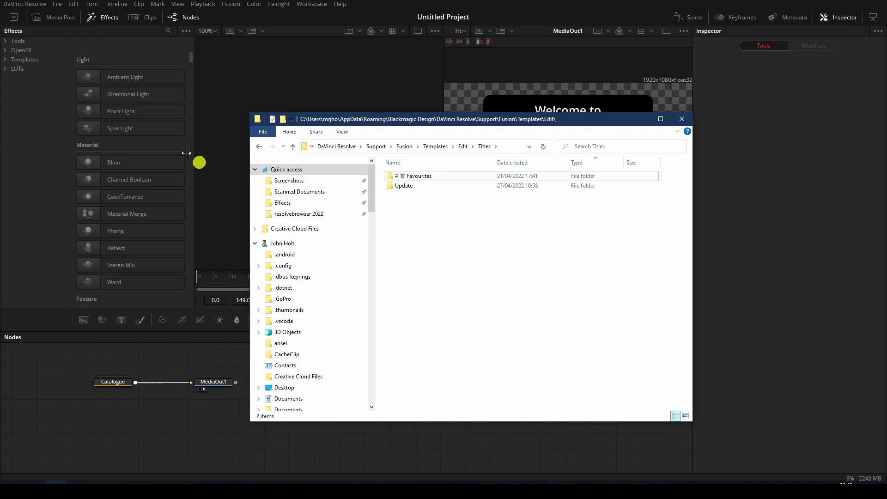
Expand Templates > Edit > Titles, open the '# 🥇 Favourites' bin, widen the tree, and select Catalogue.
click(5, 59)
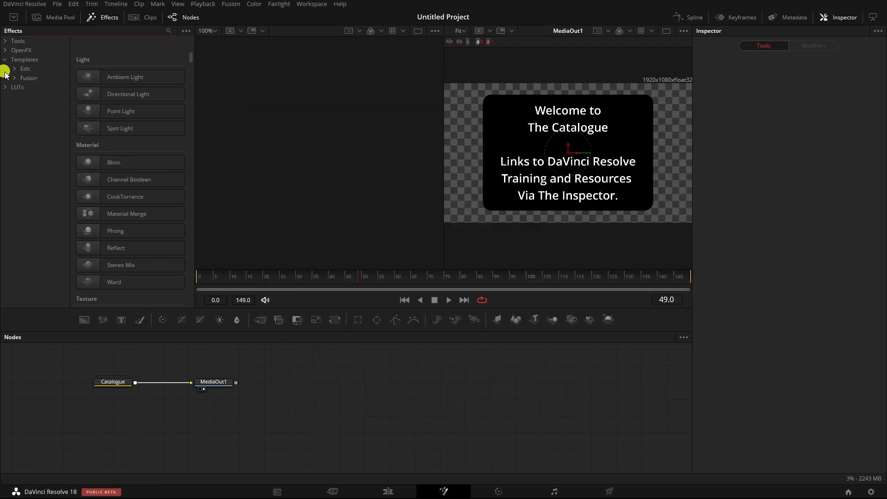
click(14, 69)
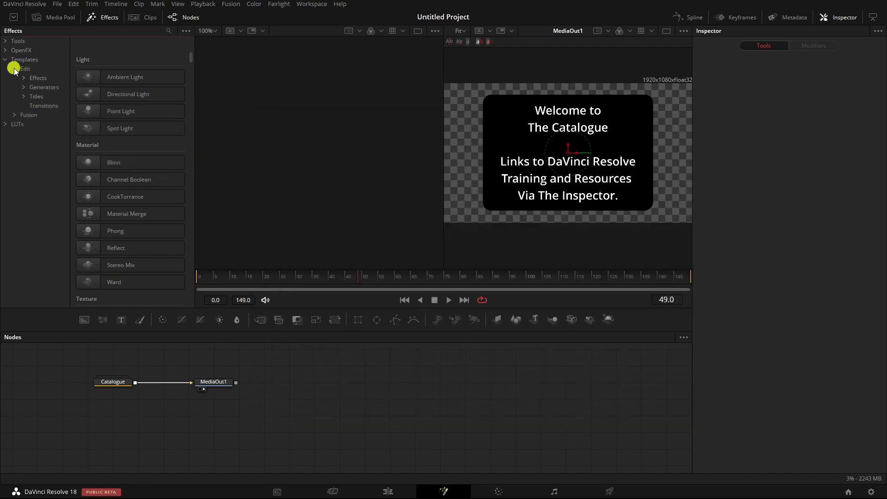
click(24, 96)
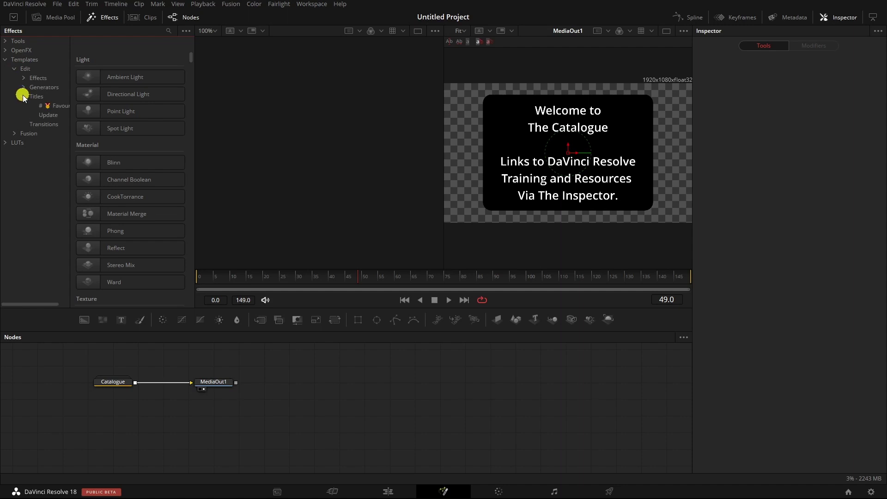
click(56, 106)
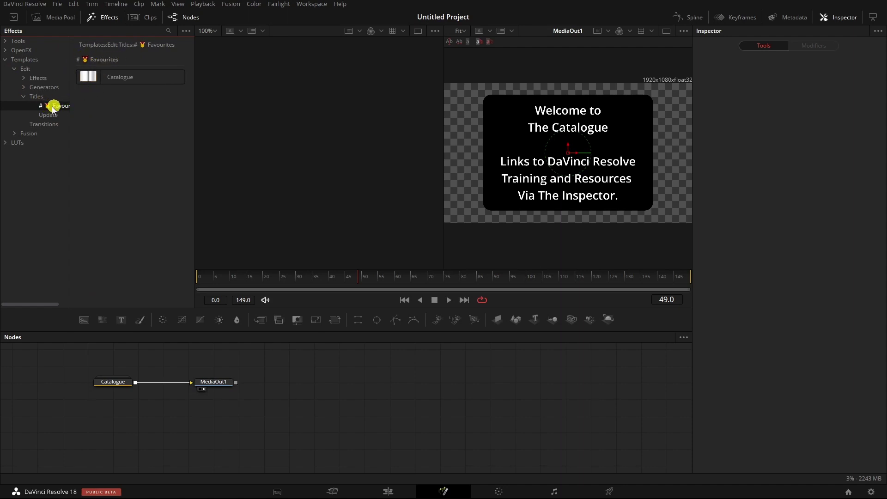
mouse_move(70, 114)
mouse_down()
mouse_move(117, 112)
mouse_move(83, 114)
mouse_up()
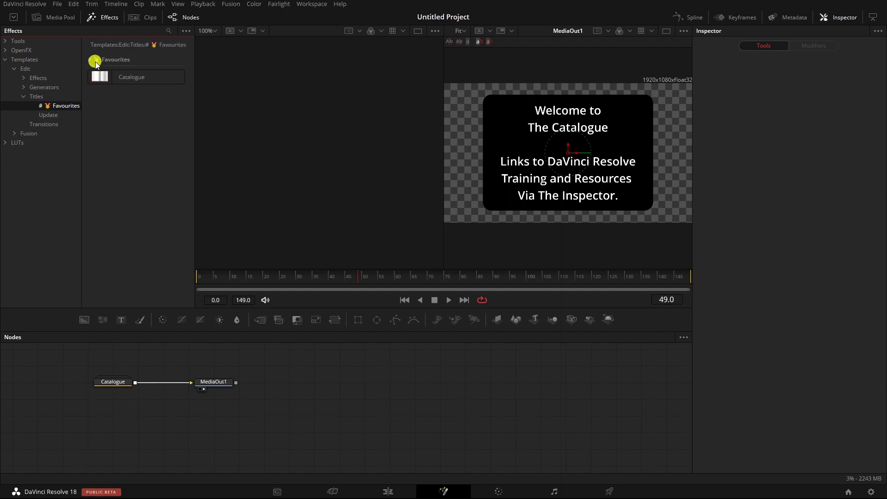
click(98, 76)
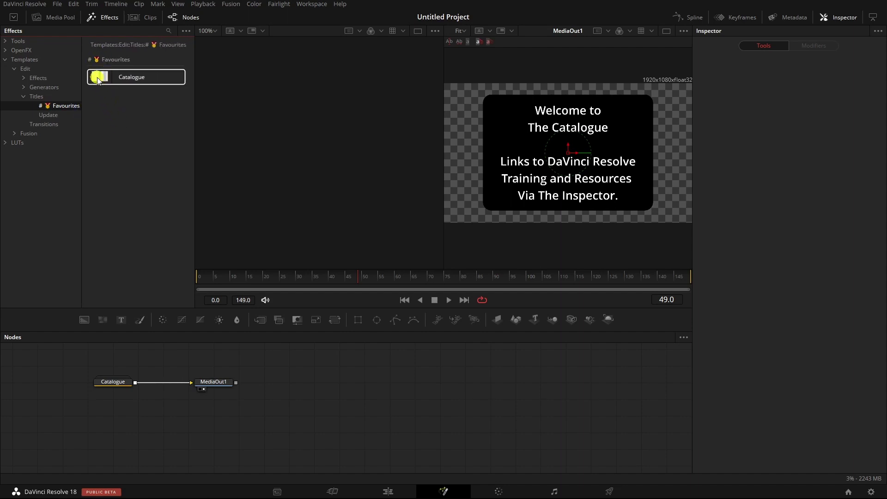
Prefix both Catalogue.setting and Catalogue.png with the medal emoji so Resolve lists '🥇 Catalogue'.
right_click(152, 80)
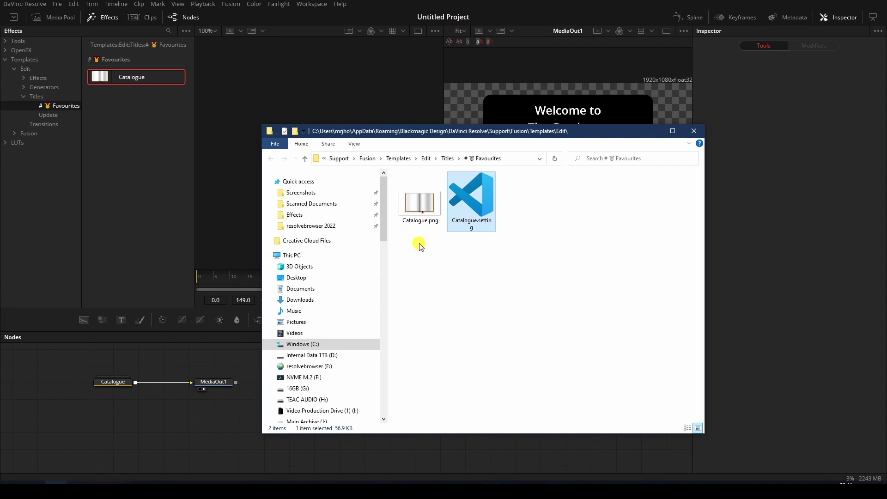
drag(545, 203, 410, 200)
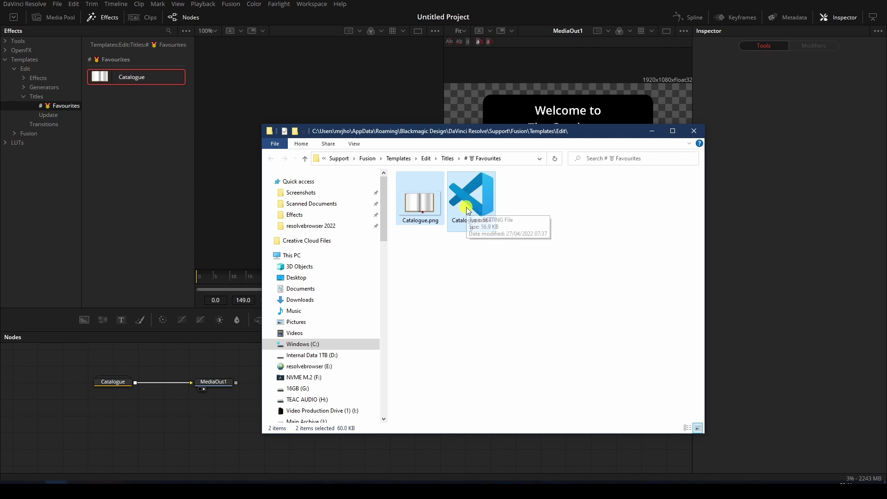
click(539, 230)
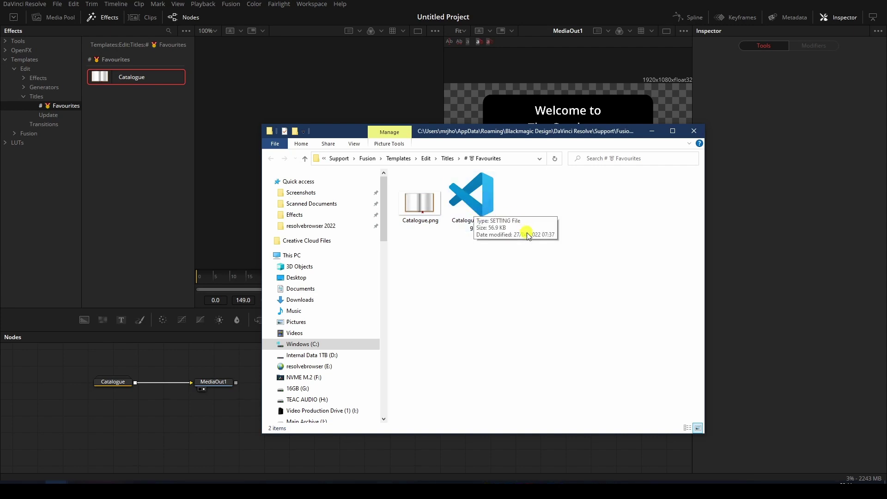
click(464, 226)
click(453, 224)
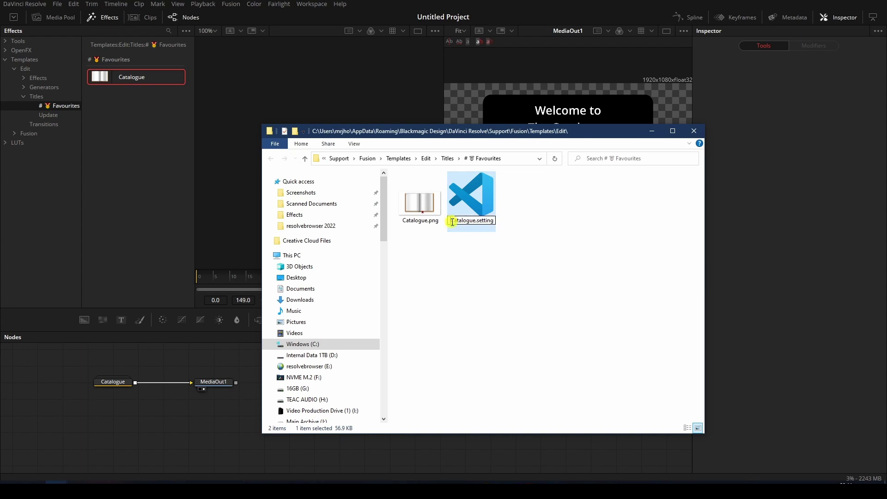
click(481, 277)
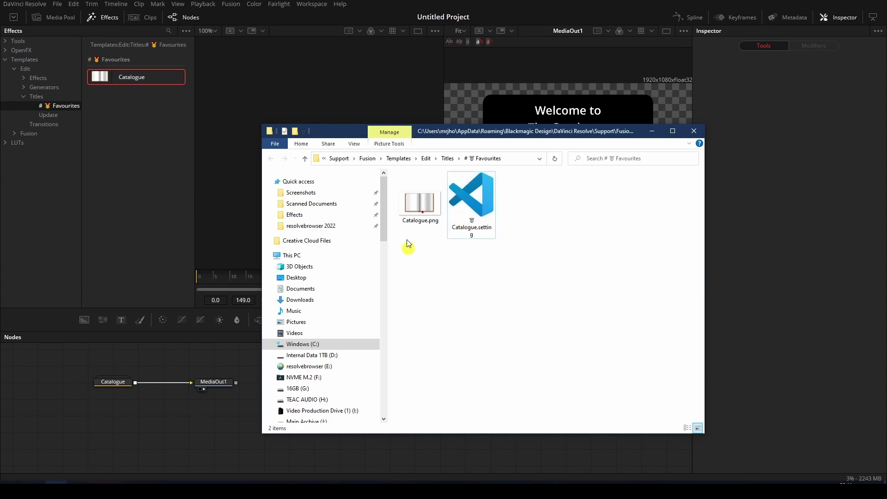
click(411, 221)
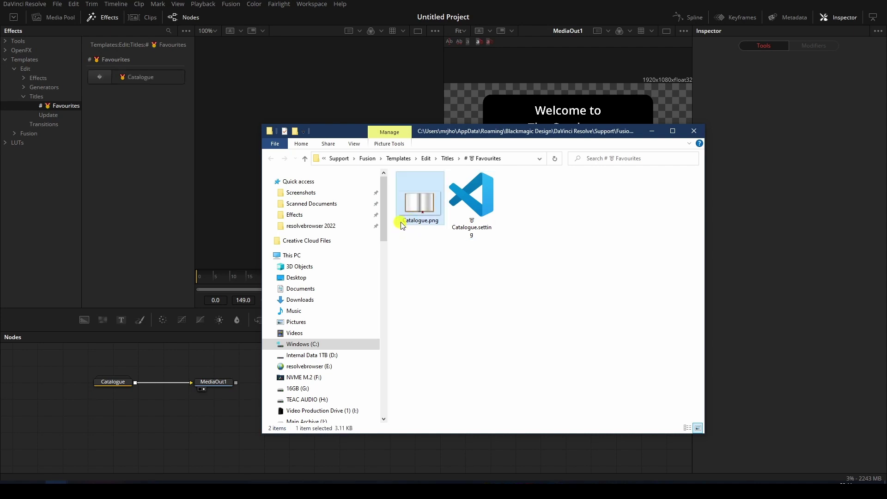
click(403, 222)
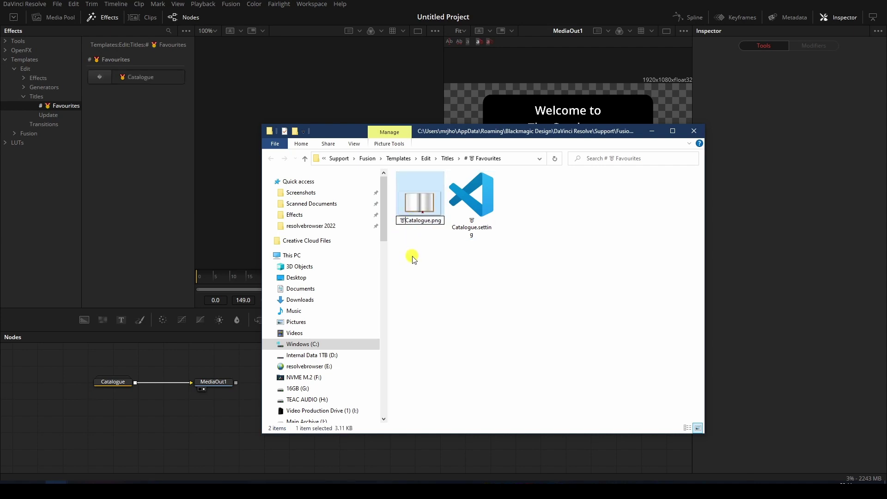
click(466, 303)
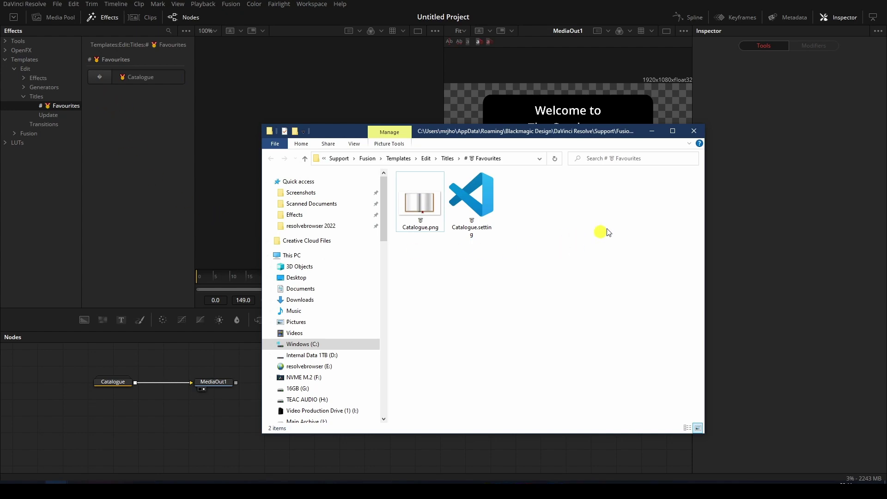
Close File Explorer and show the Favourites titles in the Edit page's Effects Library.
click(694, 130)
click(387, 492)
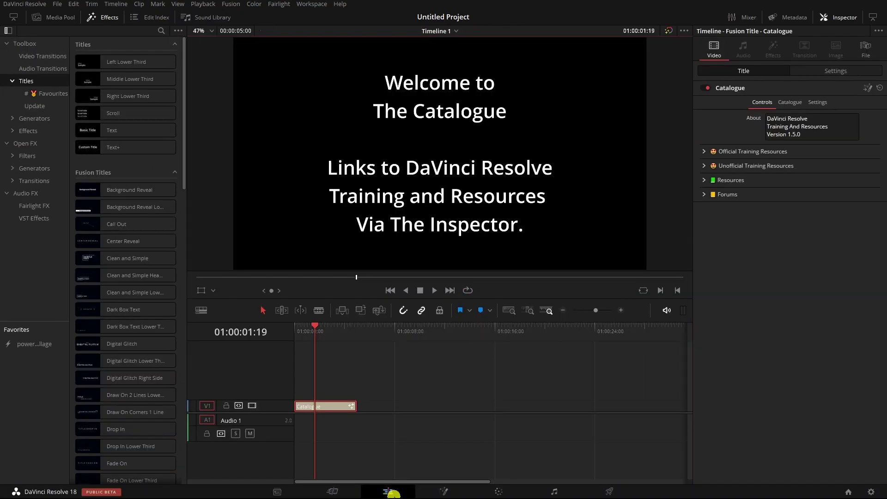
click(48, 95)
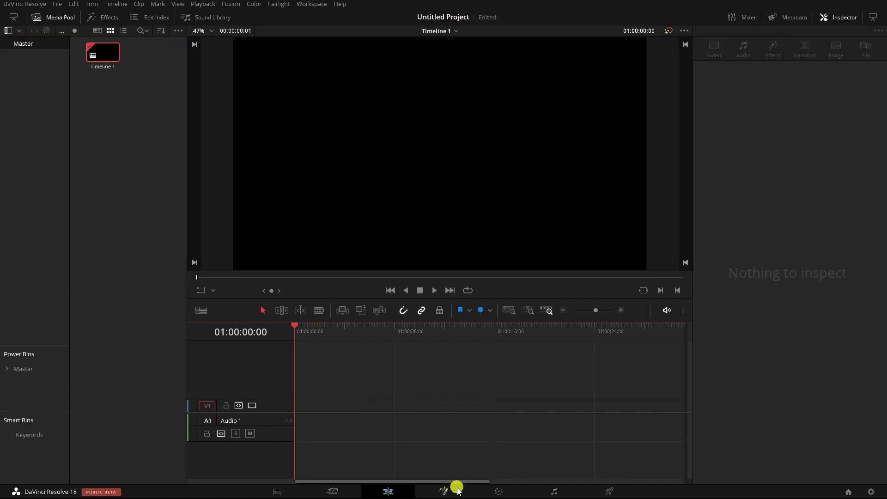
Add Background and Text nodes in Fusion, with the title text 'Davinci Resolve'.
click(450, 490)
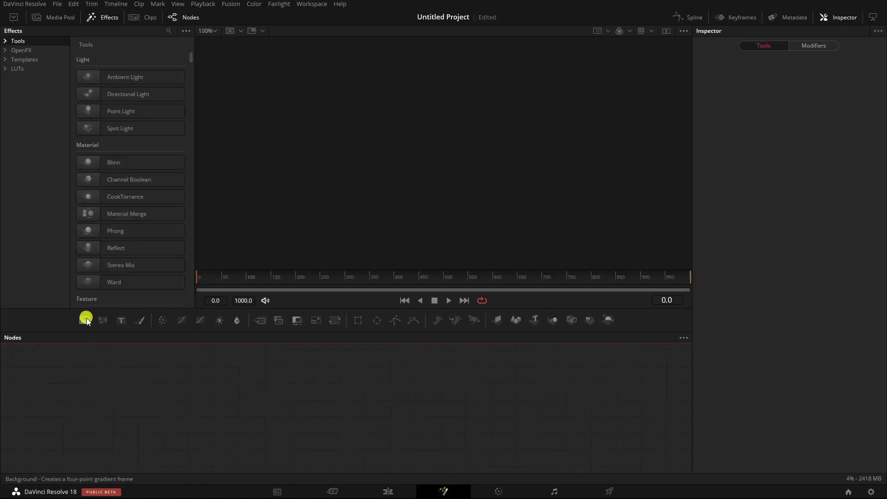
drag(86, 320, 293, 403)
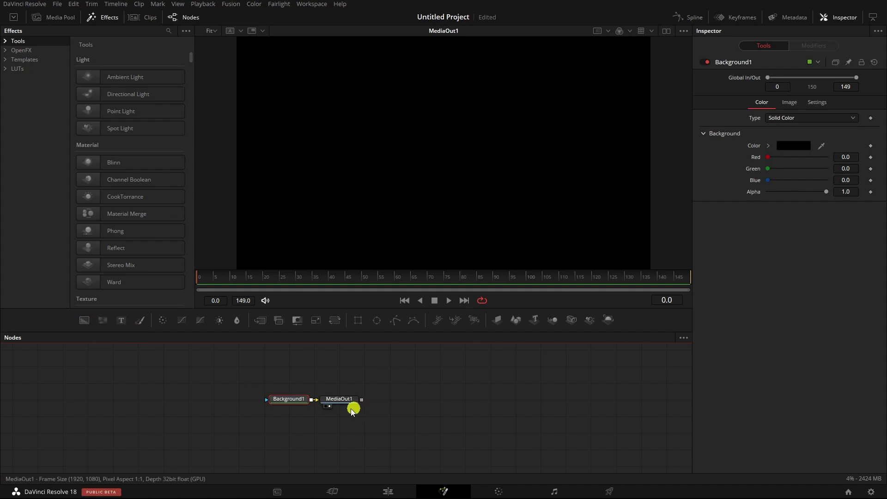
drag(347, 401, 521, 408)
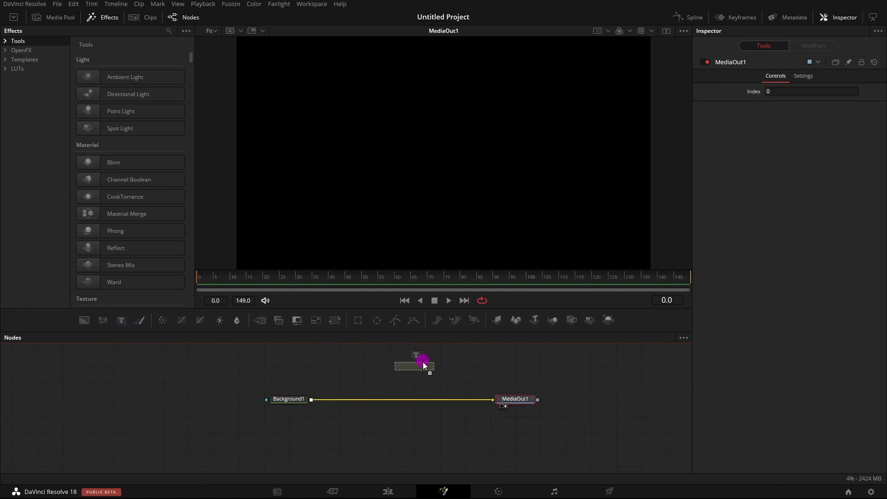
drag(422, 362, 439, 380)
click(758, 158)
text(Davinci Resolve)
Set Background1's alpha to 0 and select the Background1, Merge1 and Text1 nodes.
drag(289, 398, 314, 399)
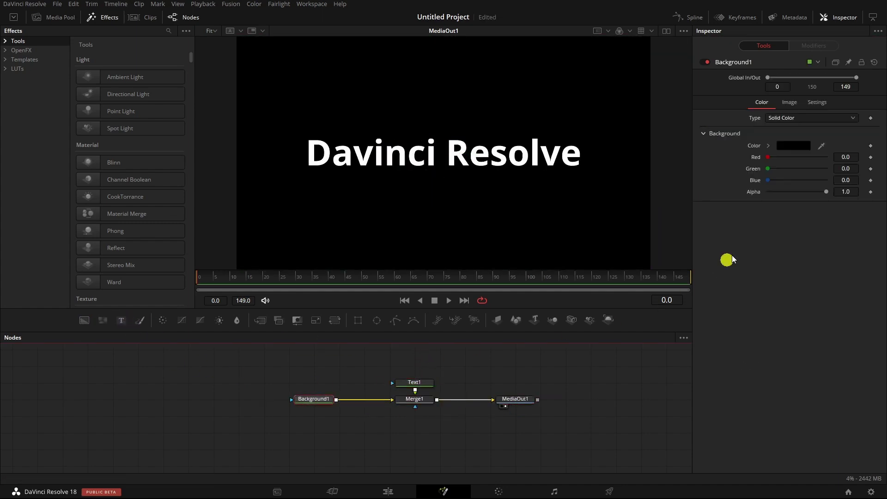
drag(826, 191, 764, 194)
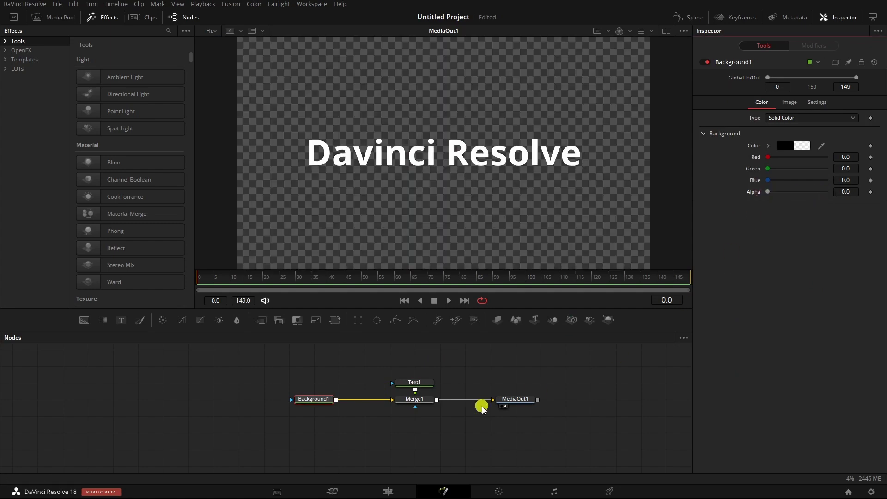
click(411, 382)
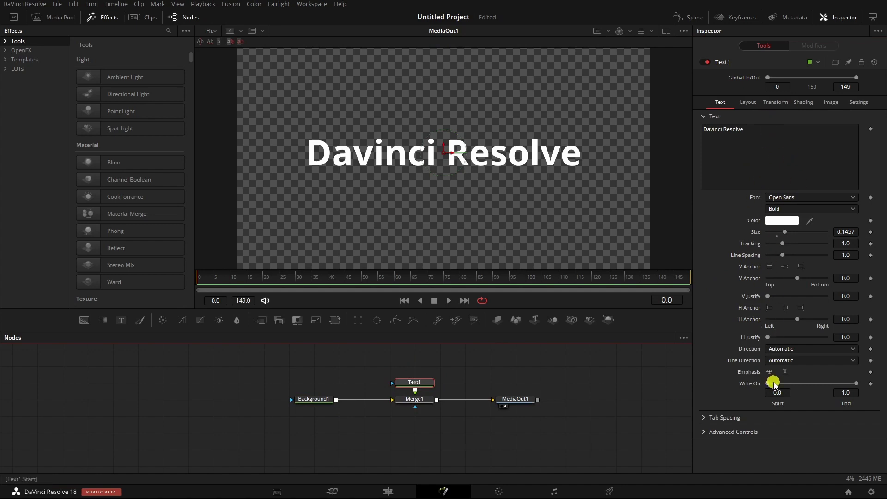
click(703, 116)
click(704, 117)
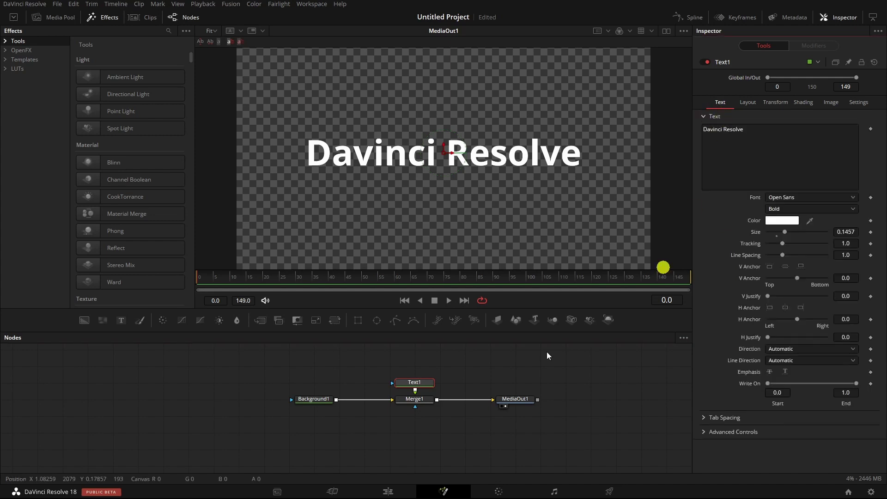
drag(266, 372, 463, 456)
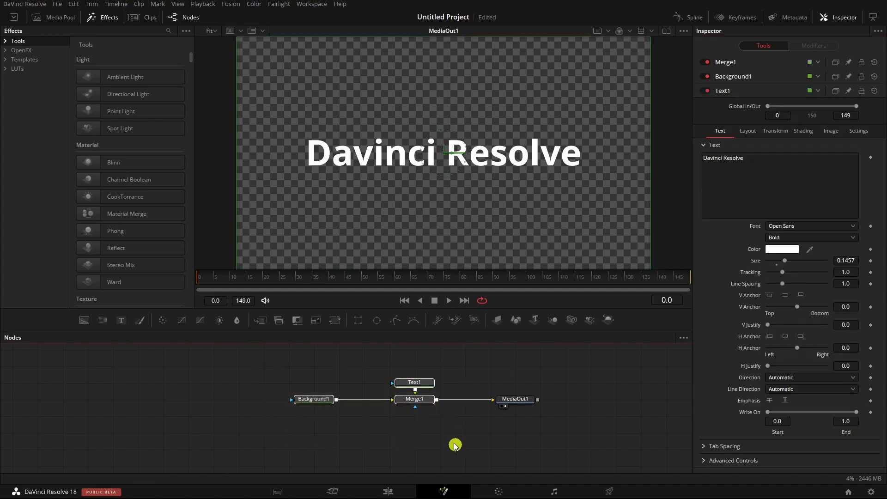
Create a macro from the selected nodes and expand Text1's parameters in the macro editor.
right_click(422, 395)
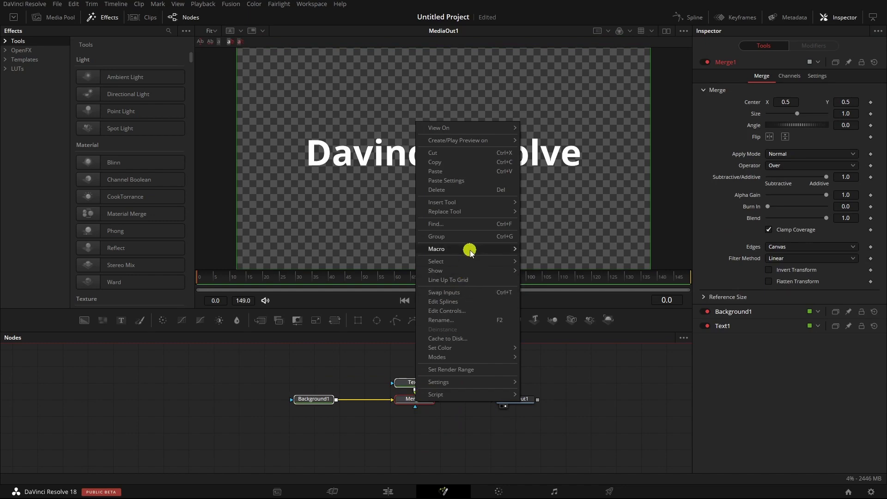
mouse_move(469, 249)
click(548, 249)
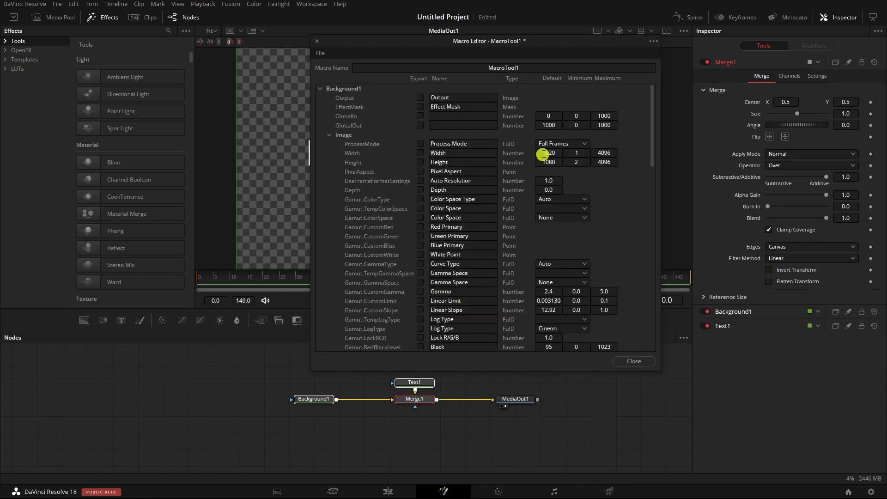
click(329, 134)
click(319, 89)
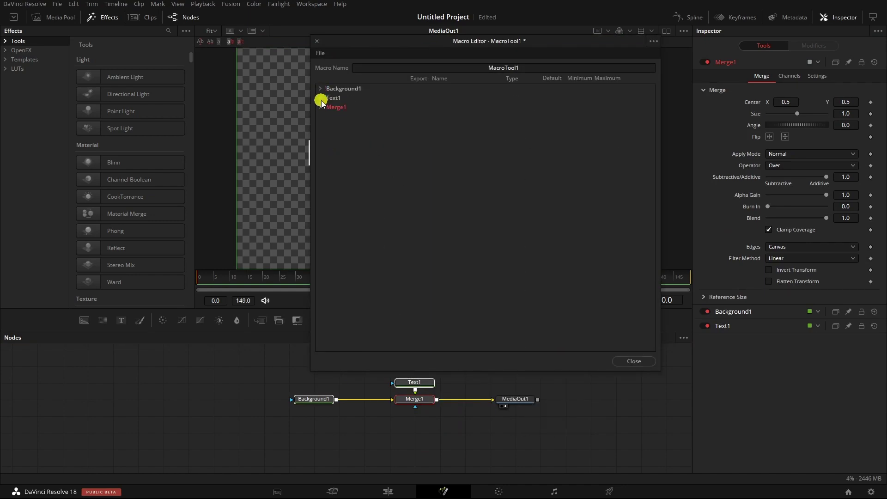
click(320, 97)
click(329, 144)
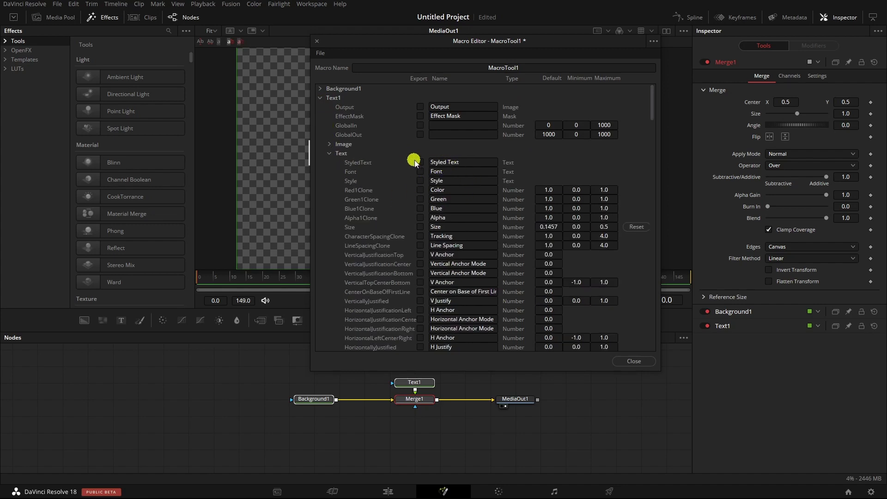
Export Text1's Style, red, green, blue, tracking and line spacing controls, and add an emoji to the Size name.
click(420, 180)
click(420, 189)
click(420, 199)
click(420, 209)
click(420, 236)
click(420, 245)
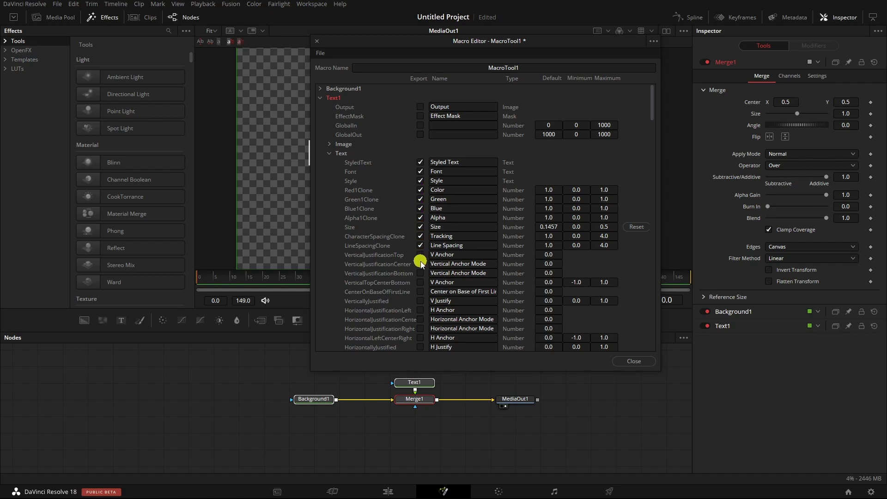
click(434, 228)
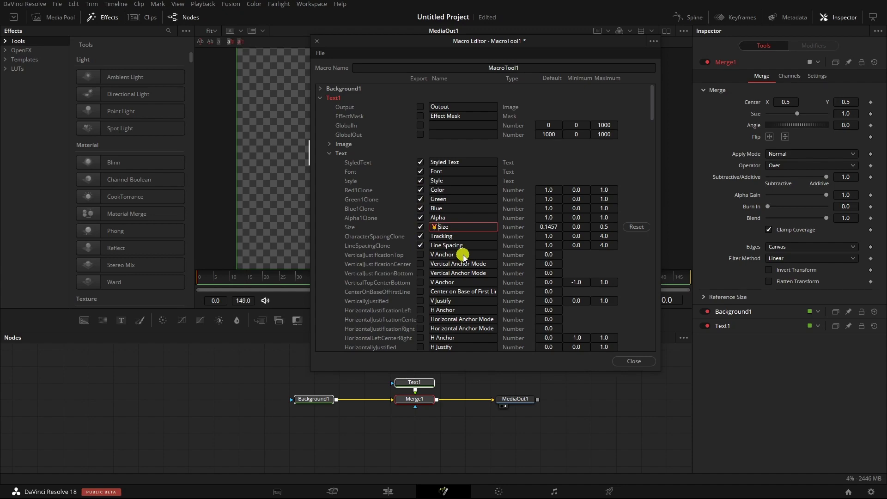
click(322, 53)
Save the macro as a title template and test MacroTool1 by placing it on V1.
click(340, 98)
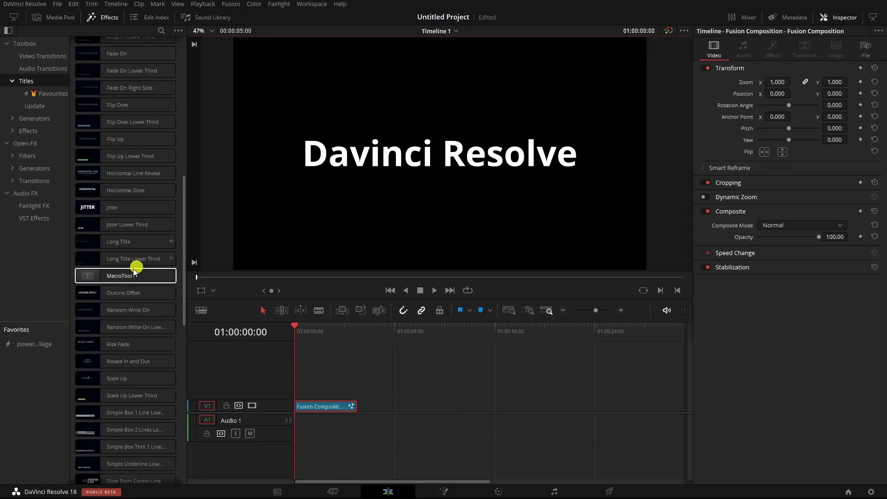
drag(137, 274, 413, 415)
click(430, 328)
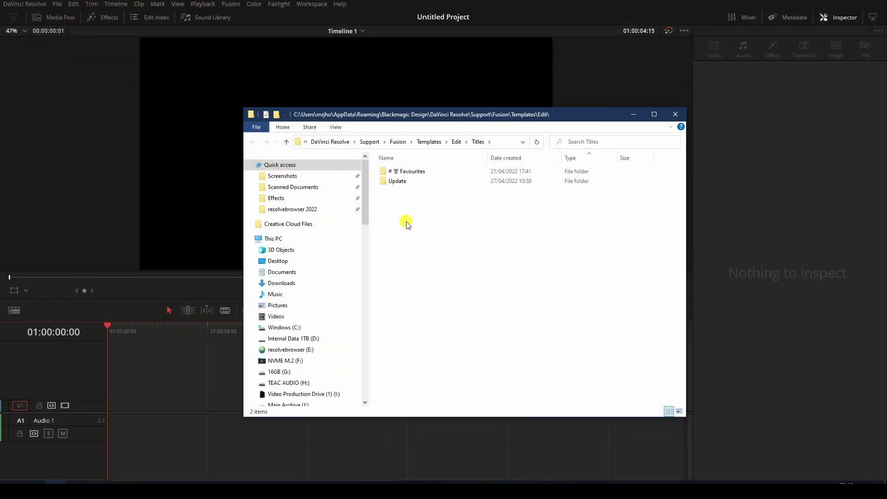
Open the Favourites folder and select the 'Official Training Resources' Name line in Catalogue.setting.
double_click(386, 172)
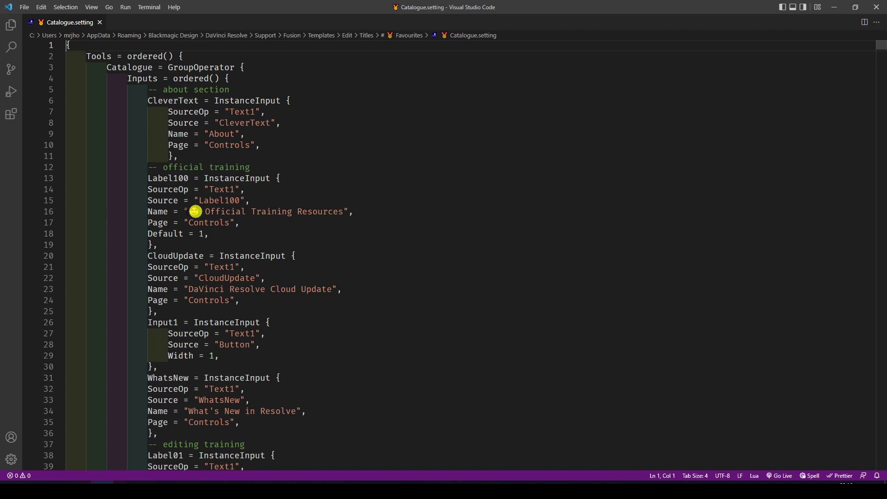
drag(146, 211, 346, 212)
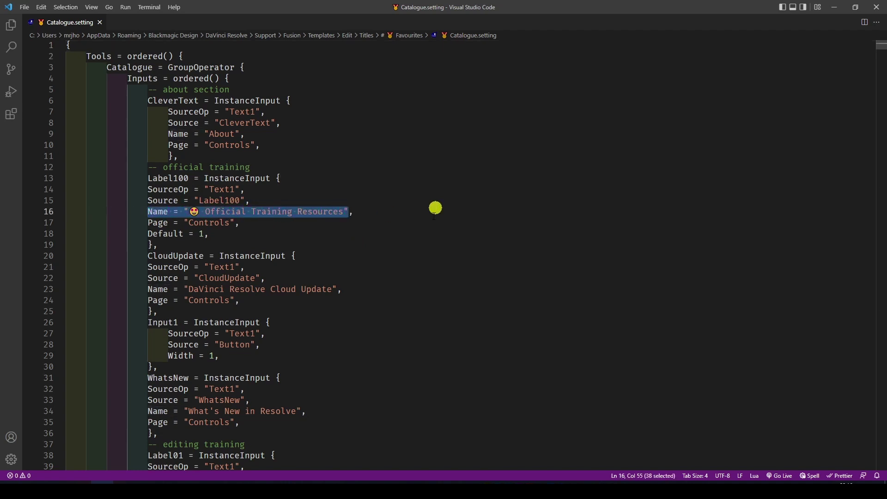
Drag the Favourites Catalogue title onto V1 and expand its Official Training Resources group in the Inspector.
click(356, 491)
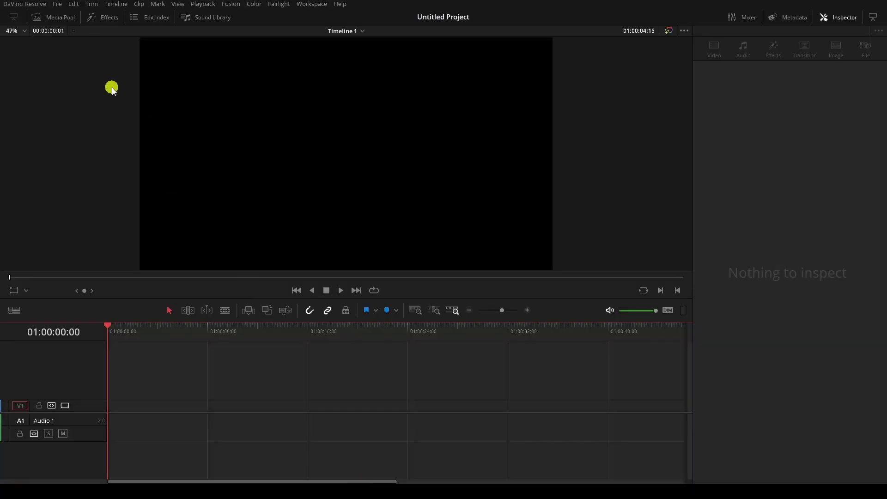
click(102, 17)
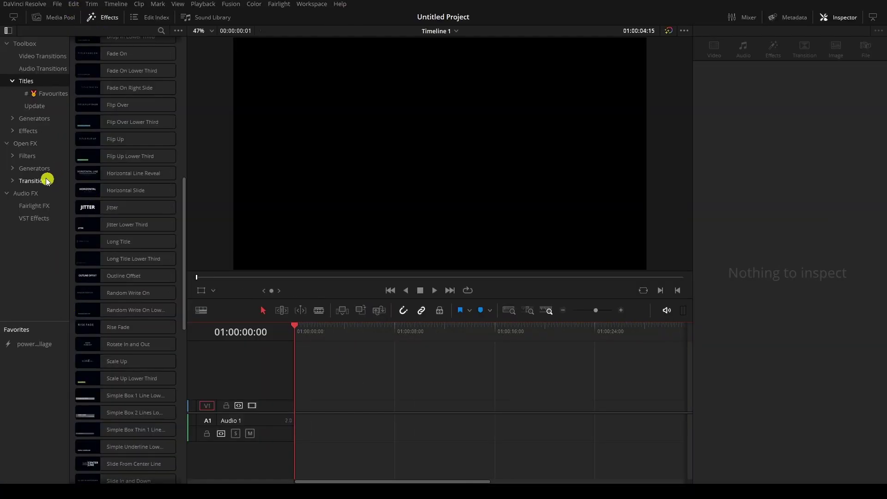
click(52, 93)
click(89, 68)
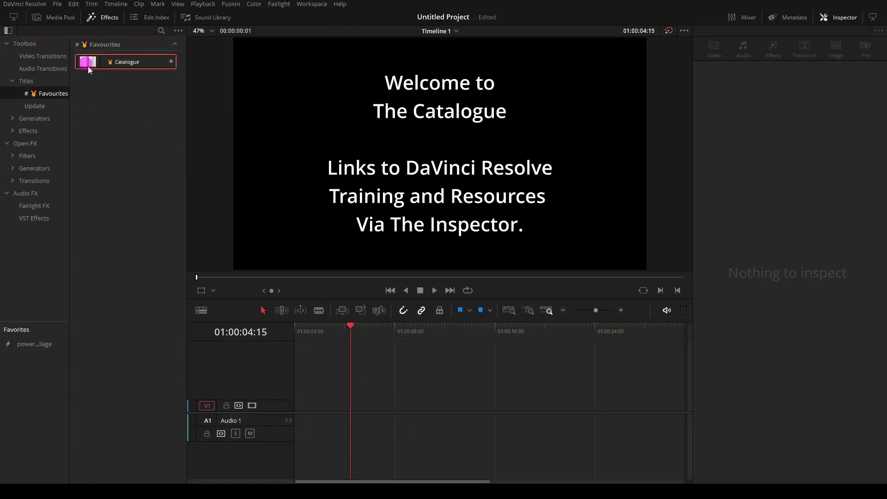
drag(88, 68, 297, 406)
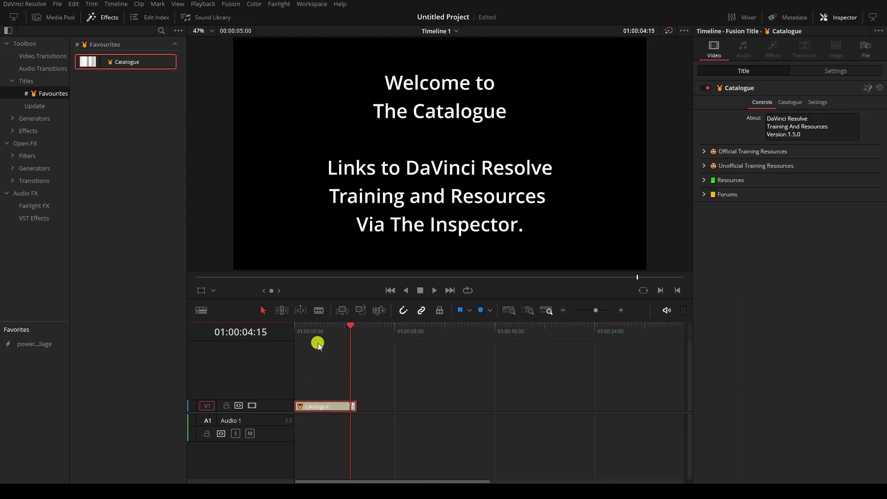
click(705, 152)
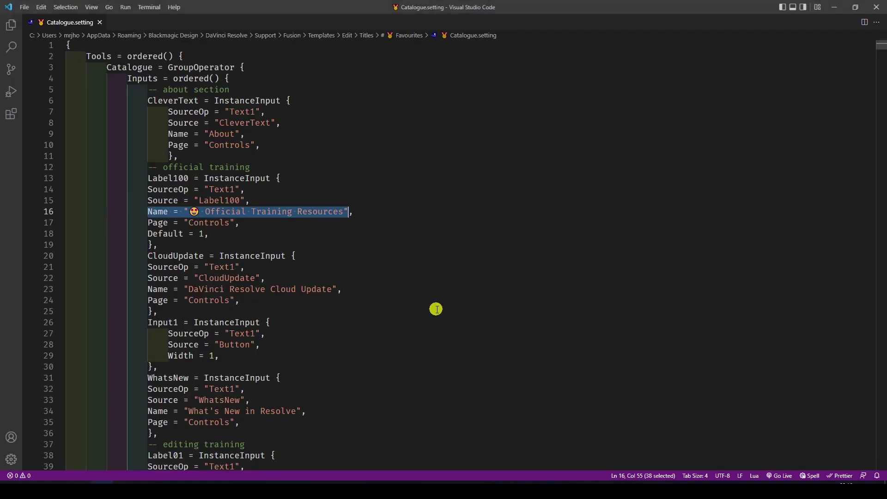
Paste the medal emoji before 'DaVinci Resolve Cloud Update' on line 23 and save Catalogue.setting.
click(190, 289)
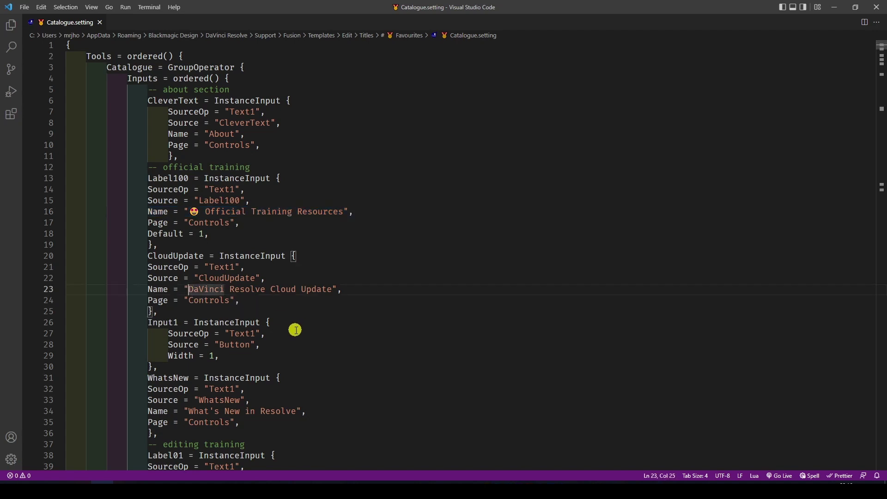
text(🏅)
key(ctrl+s)
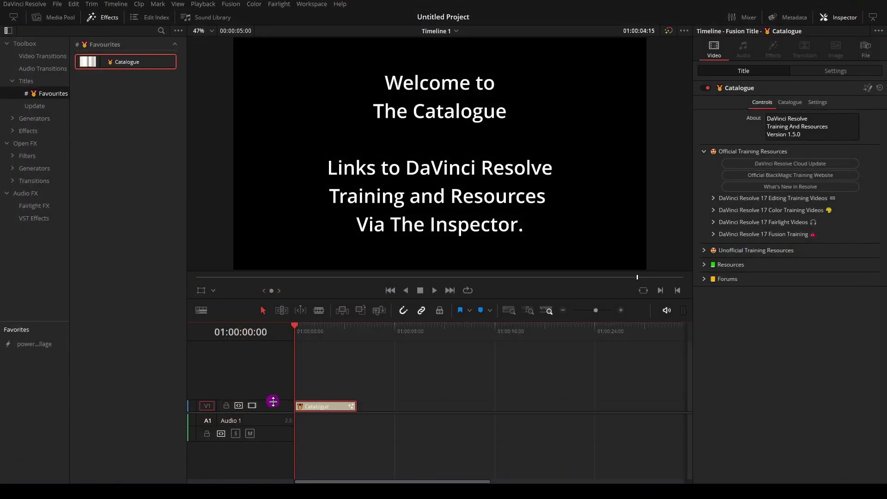
Replace the Catalogue clip on V1 with a fresh copy and expand Official Training Resources.
drag(273, 402, 273, 383)
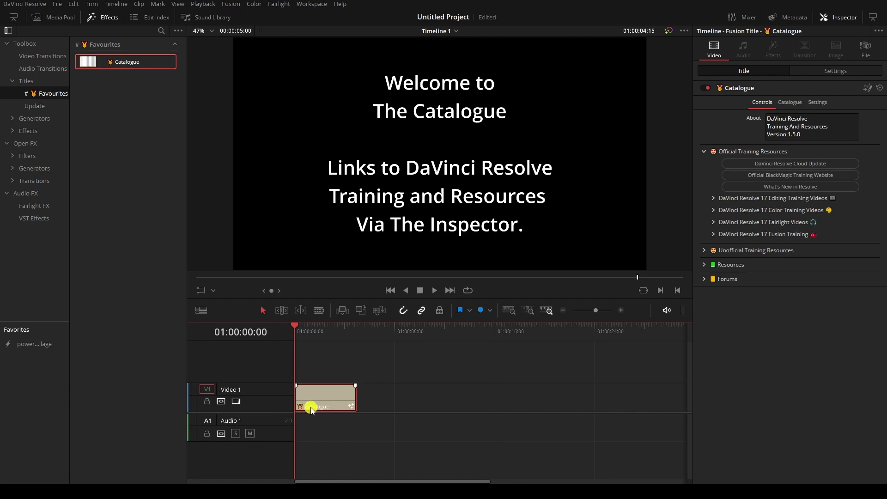
key(Down)
drag(110, 66, 120, 71)
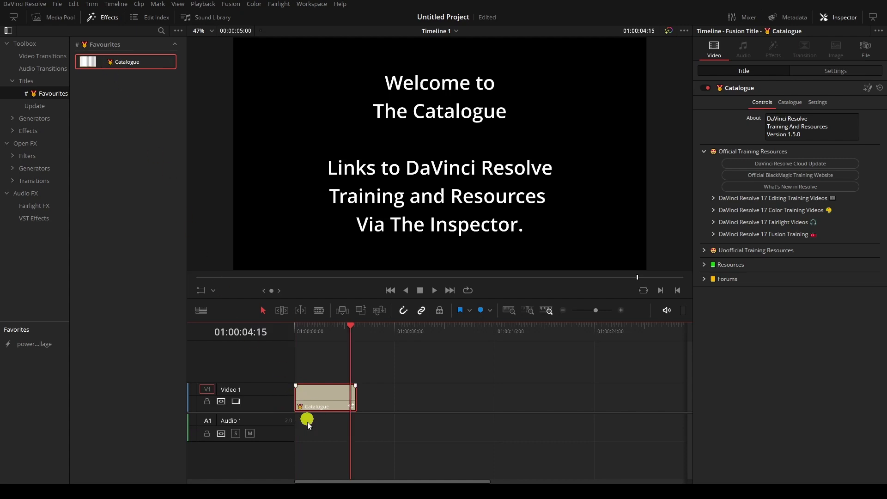
key(Delete)
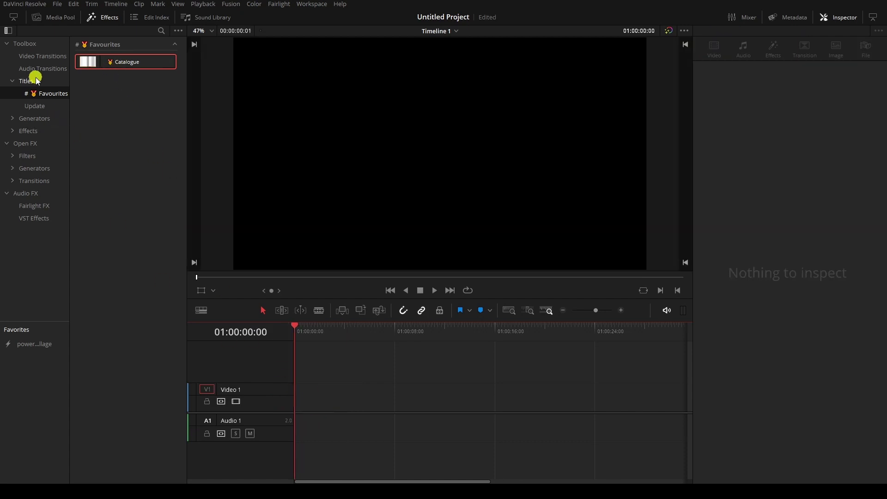
drag(87, 66, 309, 402)
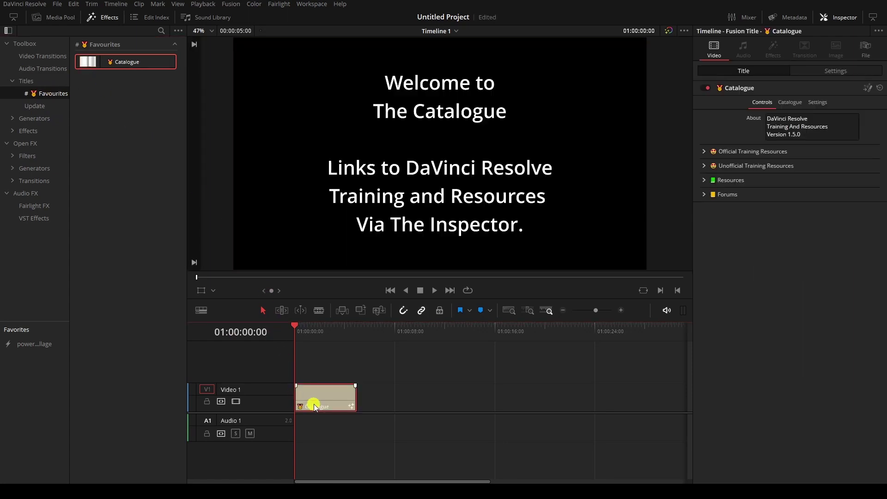
click(705, 152)
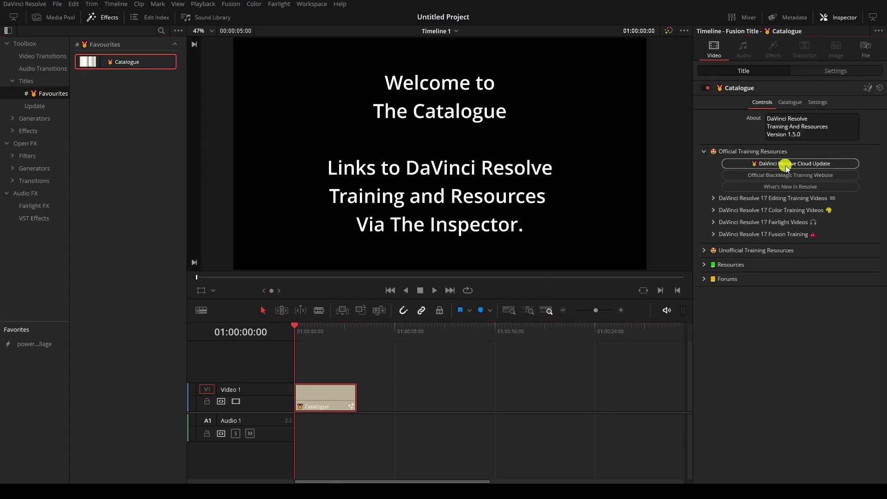